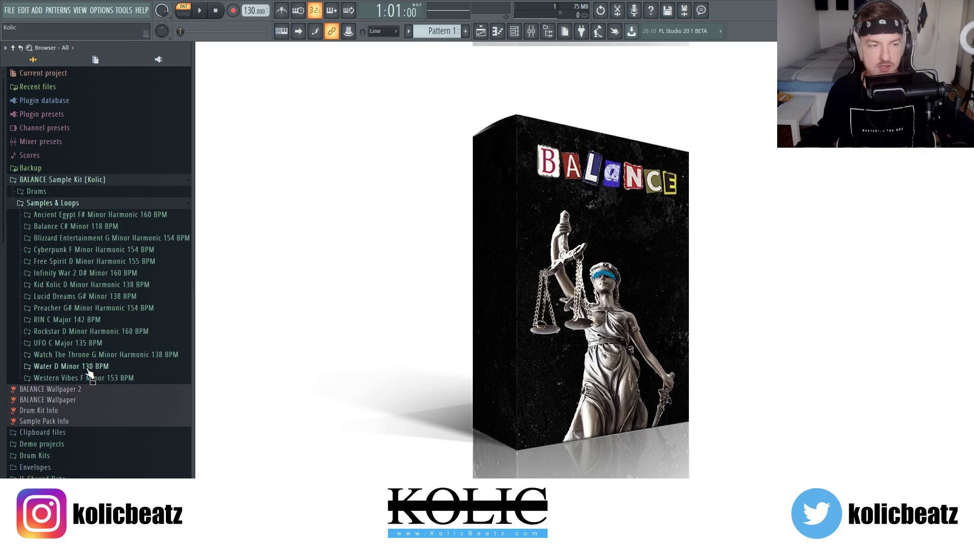
- Place the "[Kolic] Water D Minor 130 BPM Master" sample from the Water D Minor 130 BPM folder at bar 1 of playlist Track 1
{"action": "left_click", "coordinate": [65, 367]}
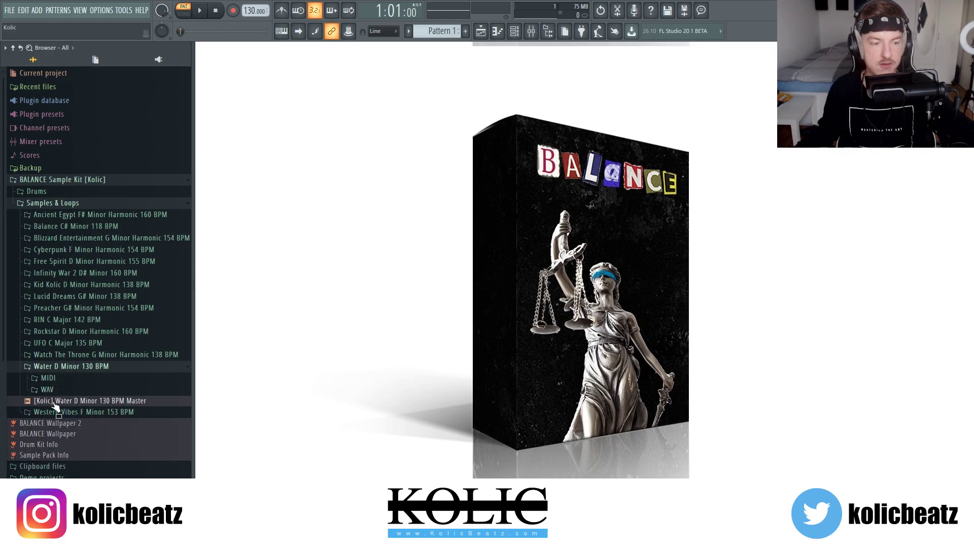
{"action": "left_click", "coordinate": [481, 32]}
{"action": "left_click_drag", "start_coordinate": [376, 55], "coordinate": [537, 63]}
{"action": "left_click_drag", "start_coordinate": [72, 399], "coordinate": [466, 101]}
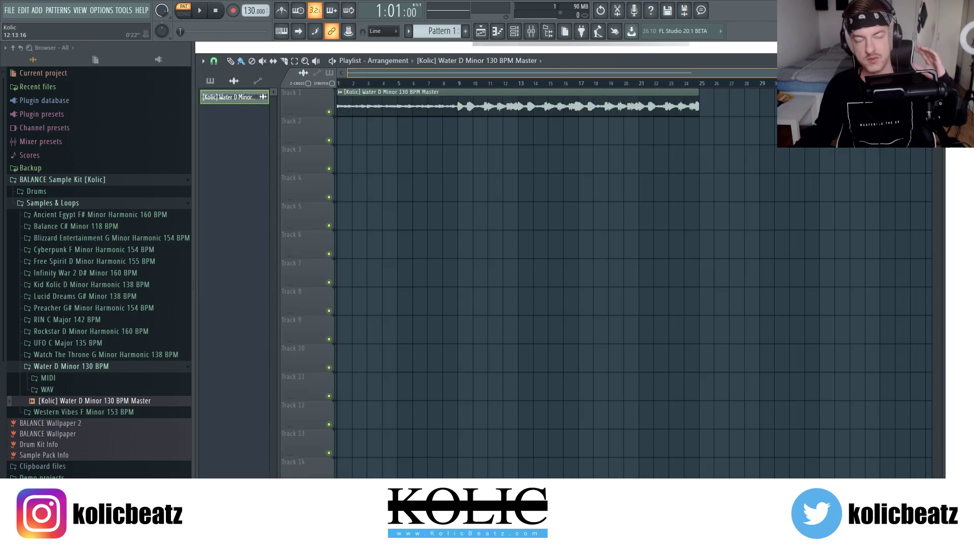
{"action": "left_click_drag", "start_coordinate": [913, 73], "coordinate": [939, 73]}
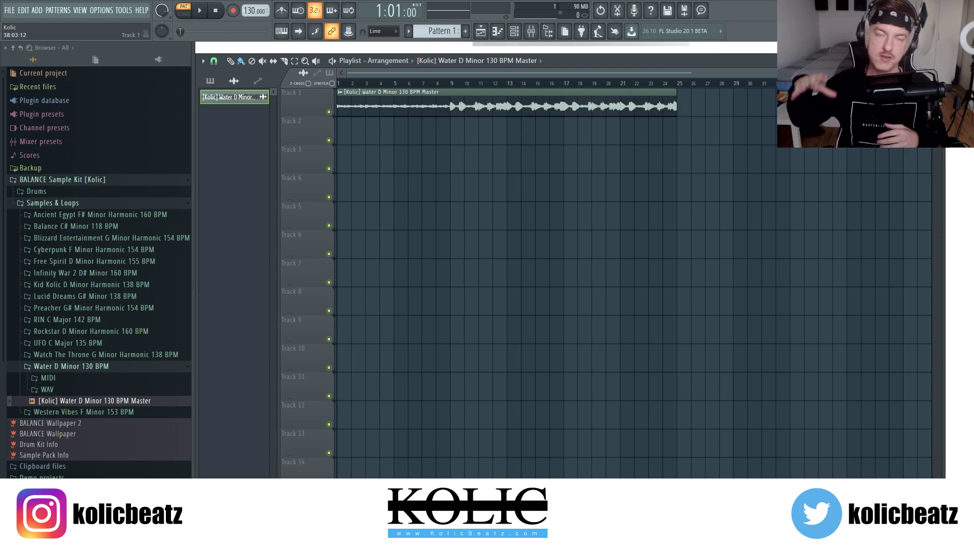
- Switch playback to song mode and route the Water D Minor sample to mixer track 1
{"action": "key", "text": "l"}
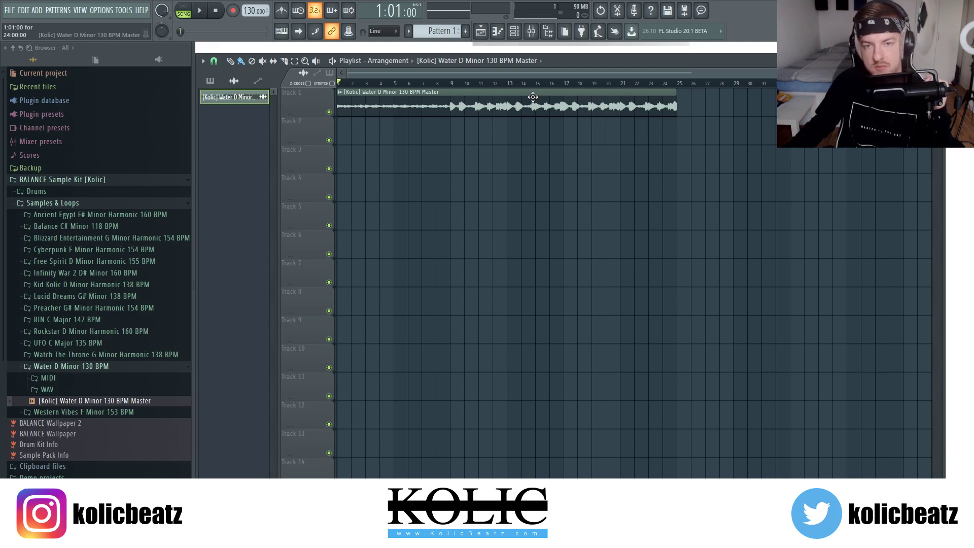
{"action": "double_click", "coordinate": [532, 96]}
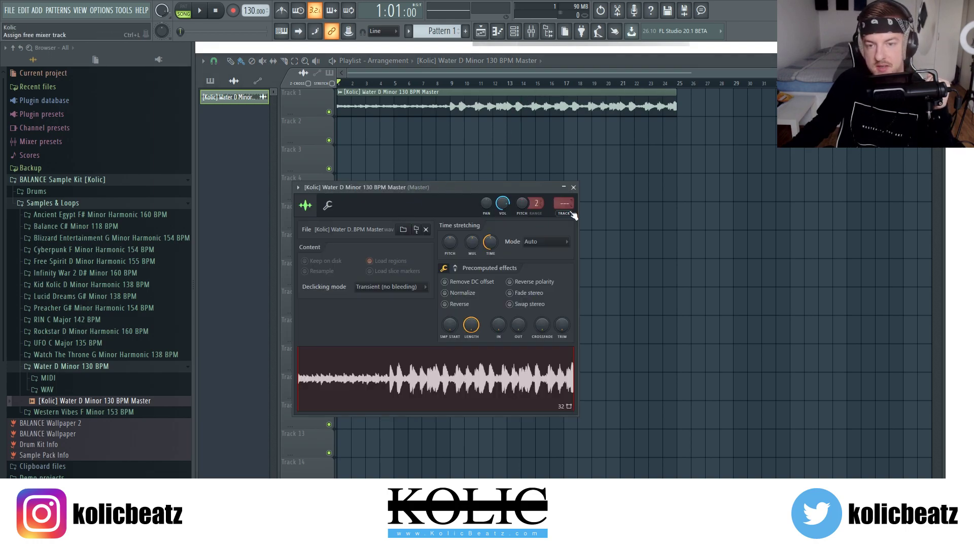
{"action": "left_click_drag", "start_coordinate": [569, 203], "coordinate": [570, 200]}
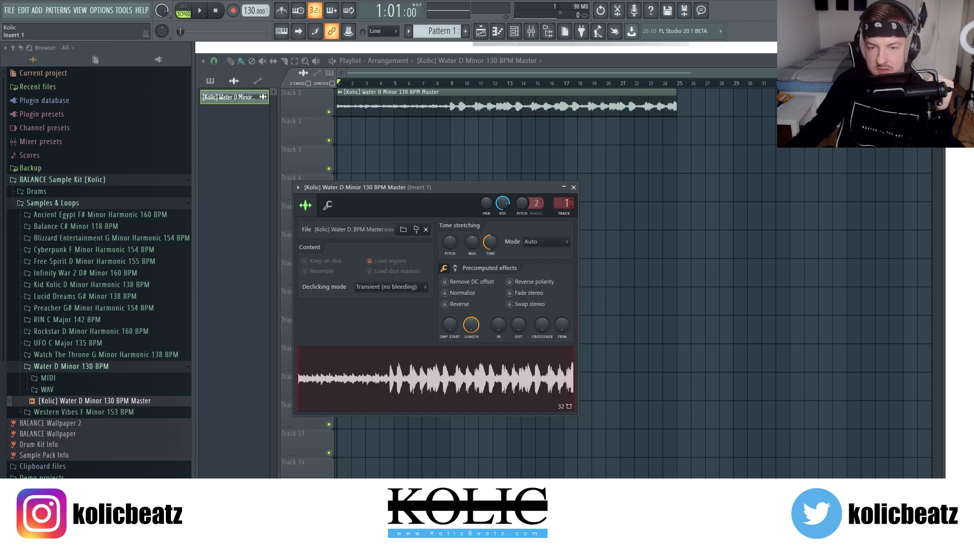
- Load the HoRNetSongKeyMK2_x64 plugin into the first effect slot of mixer track Insert 1
{"action": "left_click", "coordinate": [530, 34]}
{"action": "left_click_drag", "start_coordinate": [385, 246], "coordinate": [415, 161]}
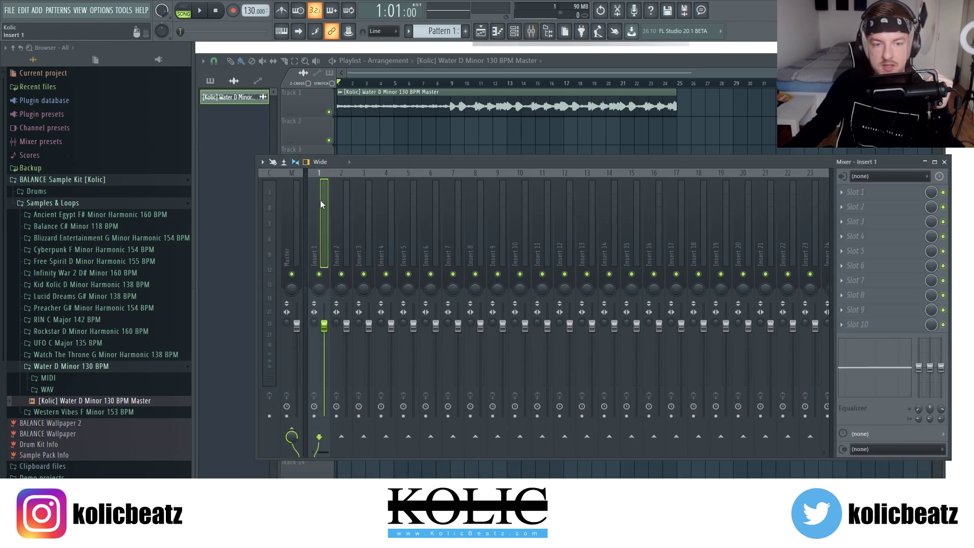
{"action": "left_click", "coordinate": [878, 190]}
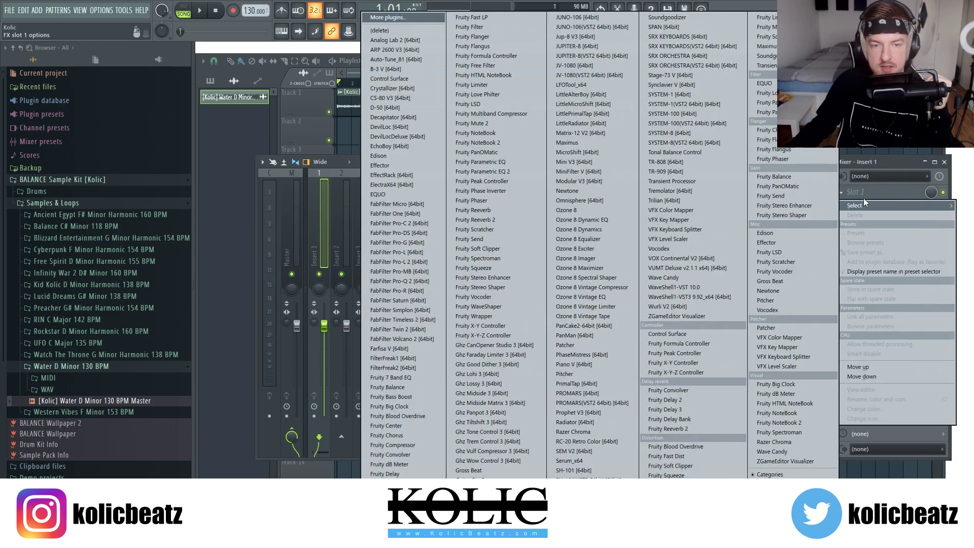
{"action": "left_click", "coordinate": [495, 489]}
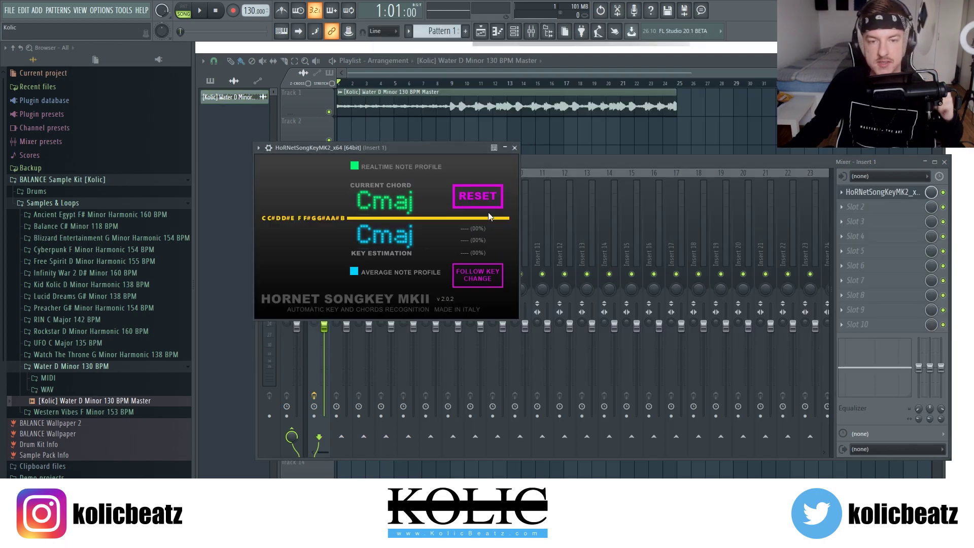
{"action": "left_click_drag", "start_coordinate": [429, 146], "coordinate": [597, 131]}
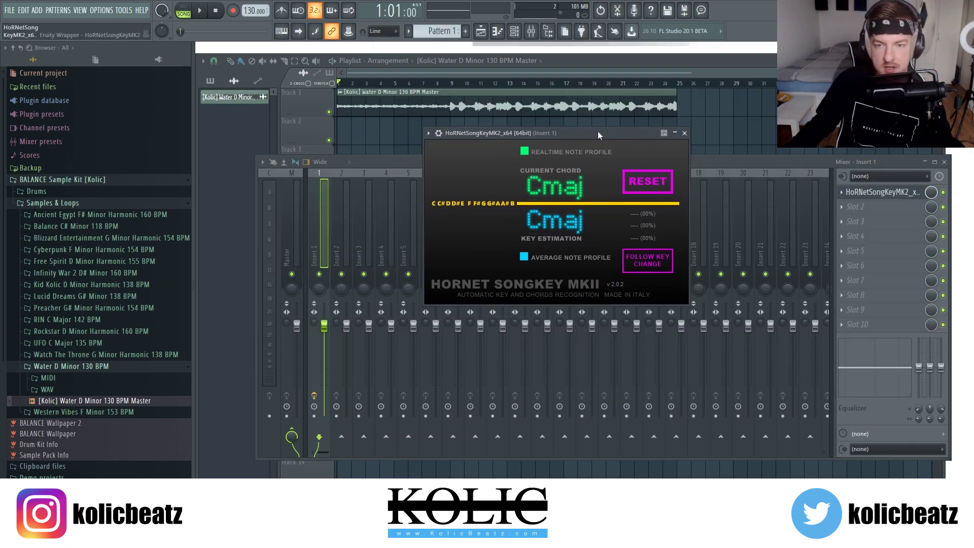
- Close the mixer and play the song through HoRNet SongKey MKII to analyse the sample's key, then stop playback
{"action": "left_click", "coordinate": [945, 163]}
{"action": "left_click_drag", "start_coordinate": [553, 183], "coordinate": [505, 184]}
{"action": "left_click", "coordinate": [528, 188]}
{"action": "left_click_drag", "start_coordinate": [568, 135], "coordinate": [659, 135]}
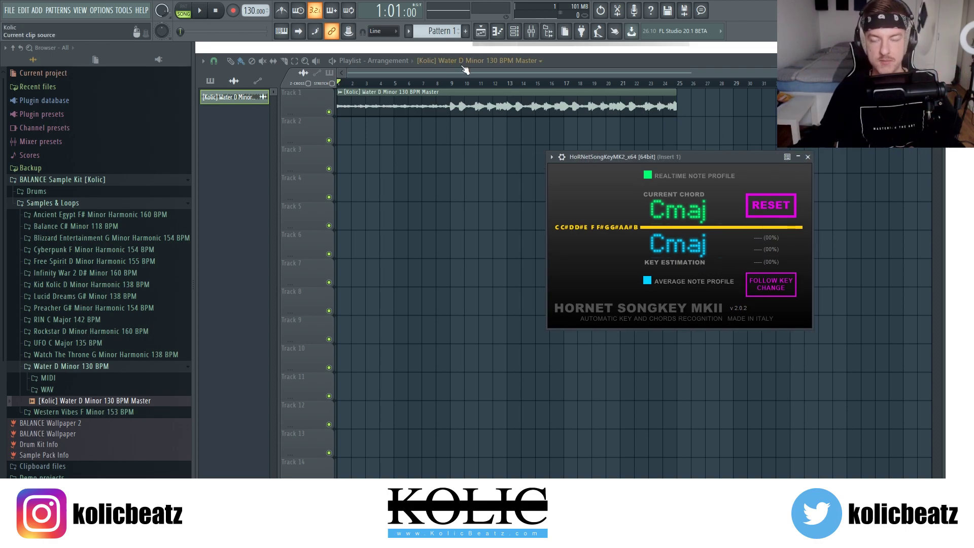
{"action": "left_click_drag", "start_coordinate": [715, 165], "coordinate": [602, 148]}
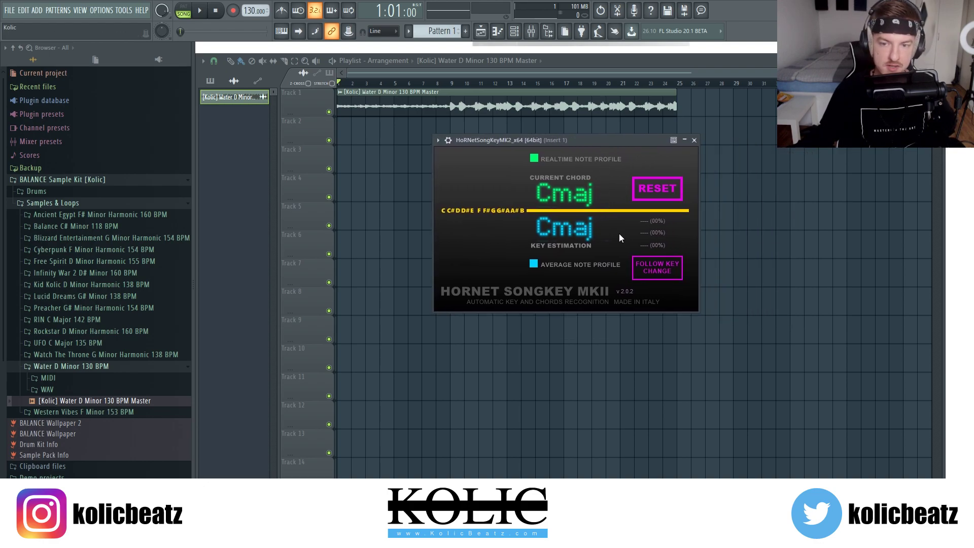
{"action": "key", "text": "space"}
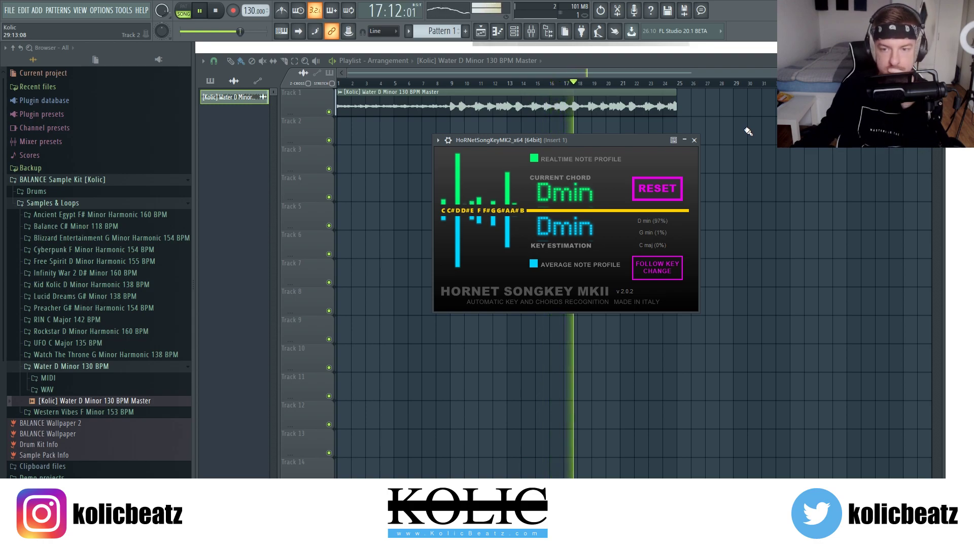
{"action": "left_click_drag", "start_coordinate": [639, 139], "coordinate": [642, 117]}
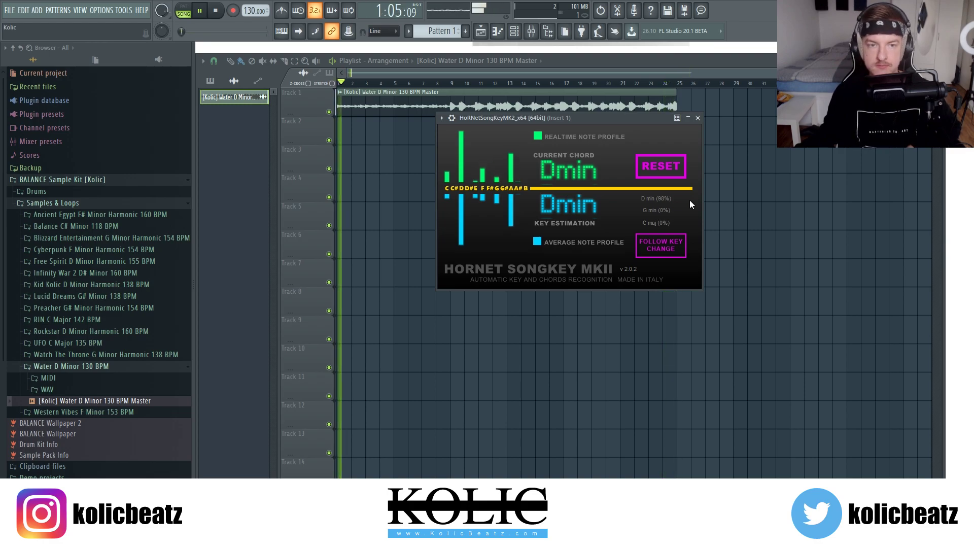
{"action": "key", "text": "space"}
{"action": "left_click_drag", "start_coordinate": [635, 119], "coordinate": [606, 173]}
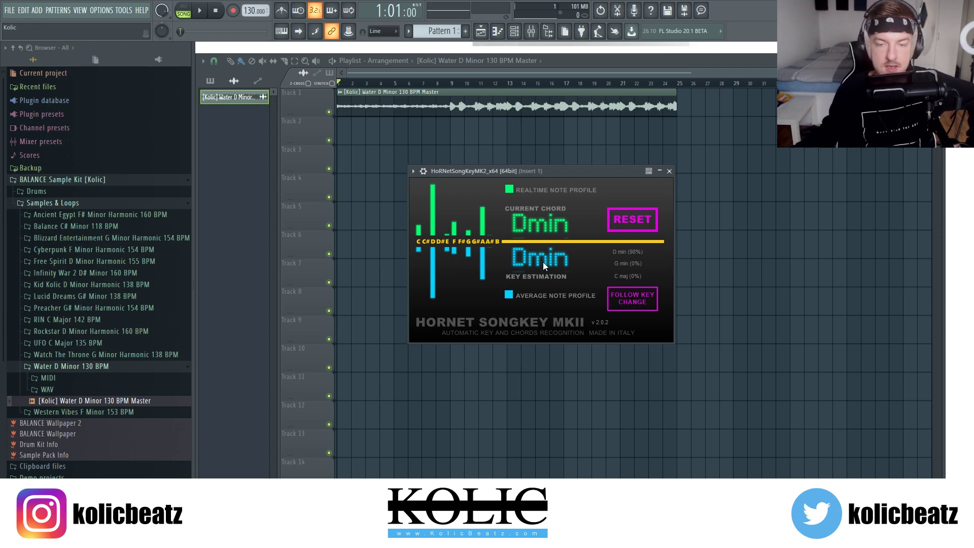
{"action": "left_click_drag", "start_coordinate": [546, 171], "coordinate": [514, 145]}
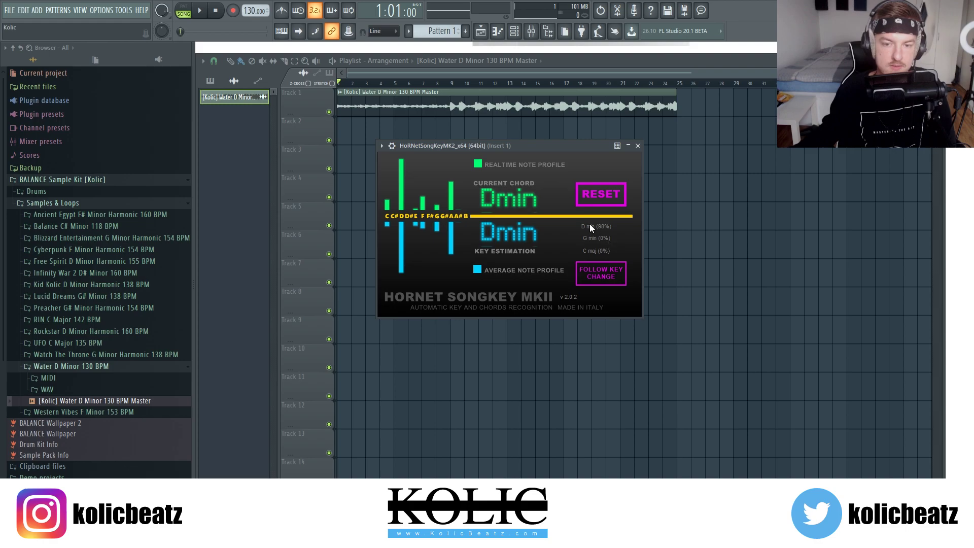
{"action": "left_click_drag", "start_coordinate": [540, 147], "coordinate": [607, 148]}
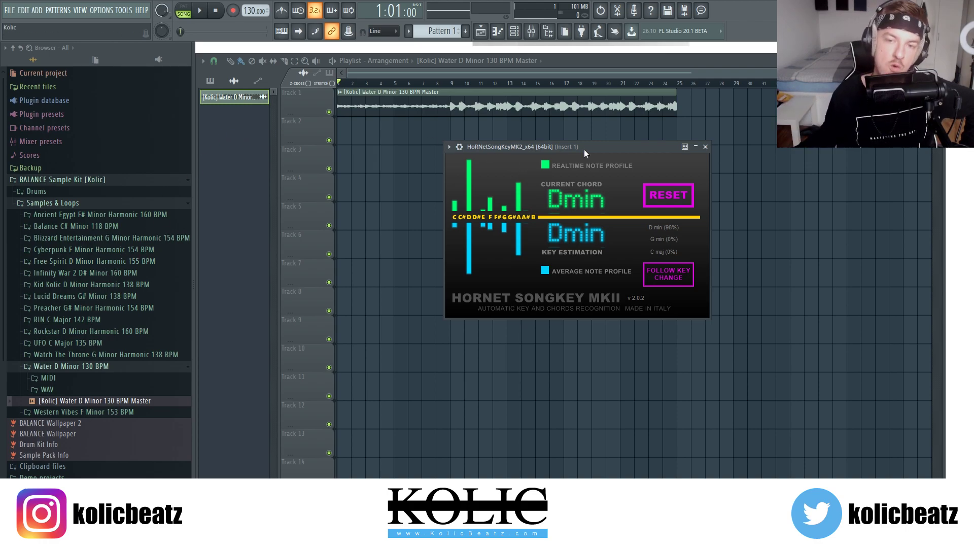
{"action": "left_click_drag", "start_coordinate": [613, 148], "coordinate": [514, 204]}
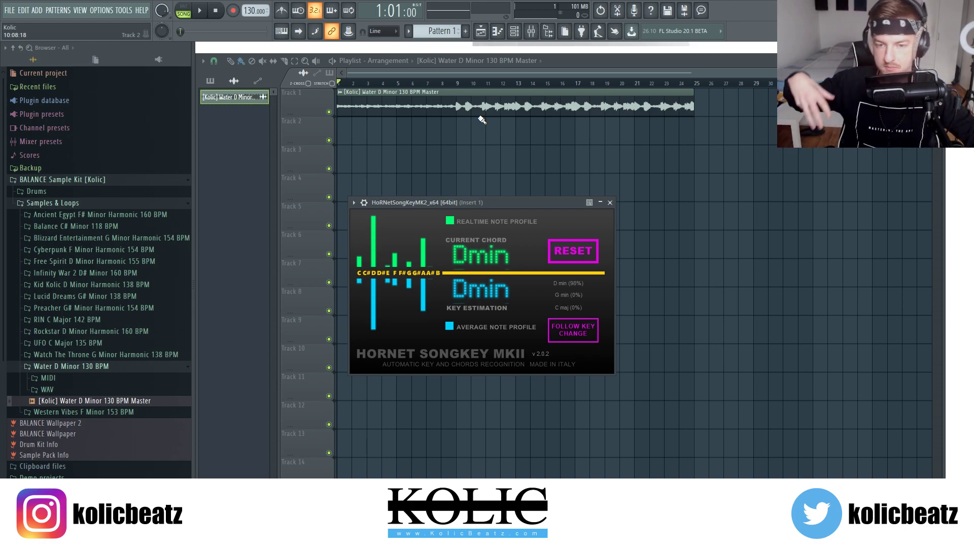
- Review the sample's channel settings and its mixer track, and reopen HoRNet SongKey on Insert 1 to read the key estimation
{"action": "left_click", "coordinate": [576, 62]}
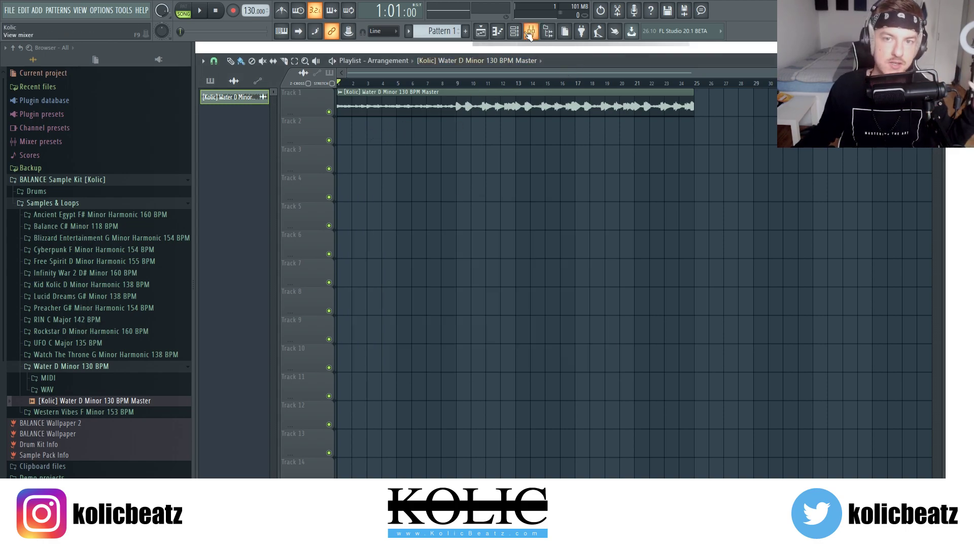
{"action": "left_click", "coordinate": [508, 84]}
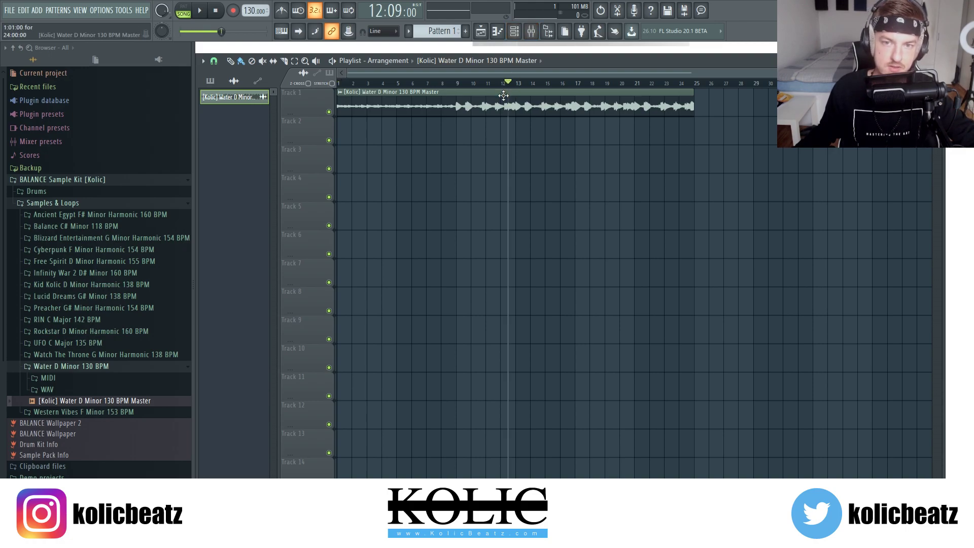
{"action": "double_click", "coordinate": [509, 94]}
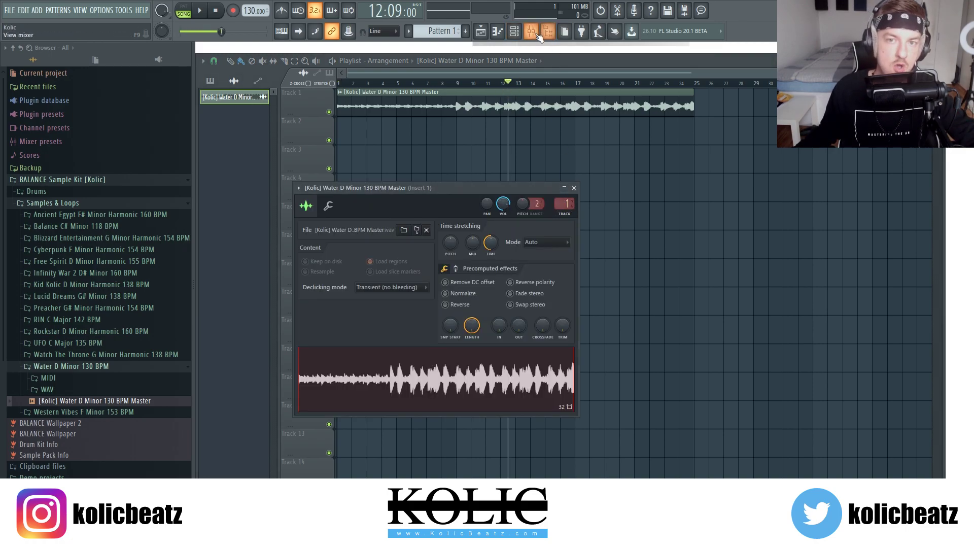
{"action": "double_click", "coordinate": [565, 206]}
{"action": "left_click", "coordinate": [853, 161]}
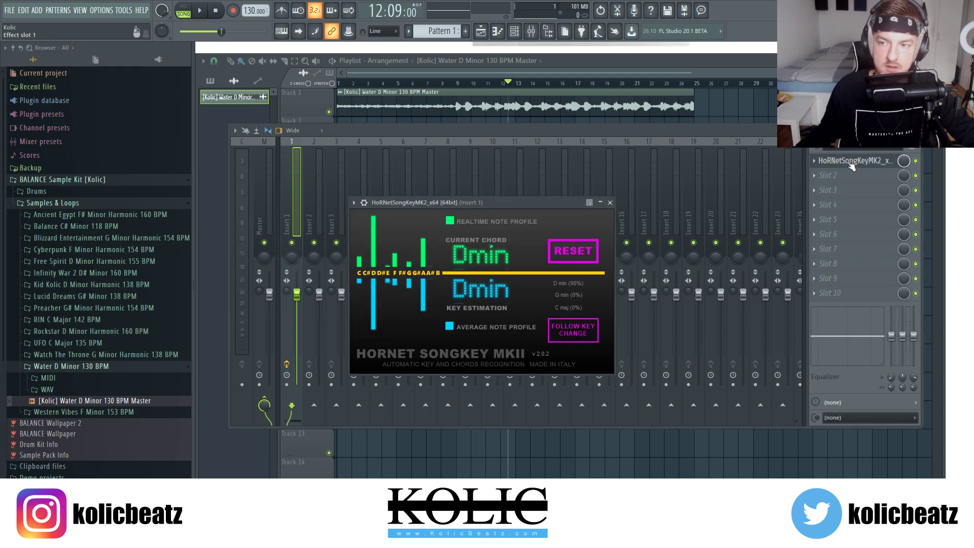
{"action": "left_click_drag", "start_coordinate": [500, 199], "coordinate": [524, 205]}
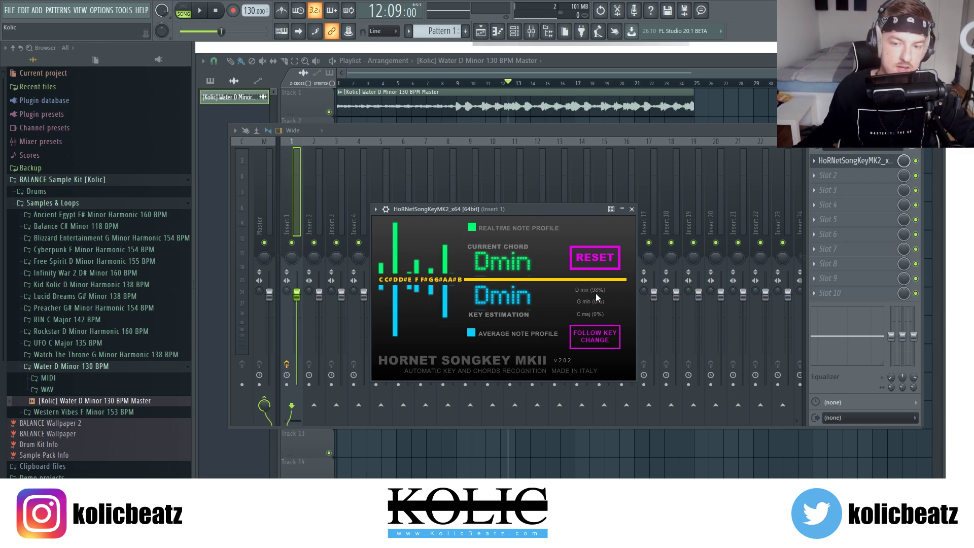
- Open the sample channel's piano roll from the channel rack and examine the available scale highlighting root notes and scales
{"action": "left_click", "coordinate": [522, 35]}
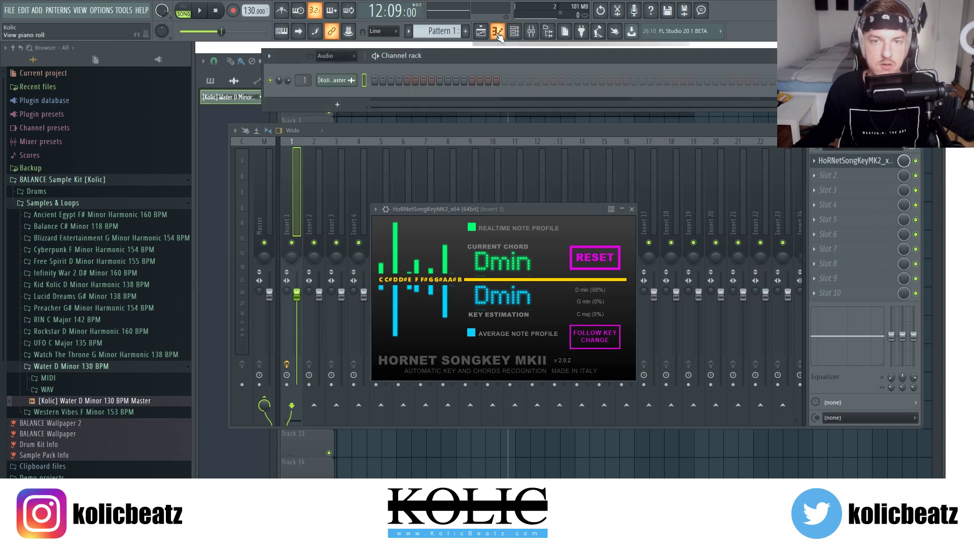
{"action": "right_click", "coordinate": [347, 83]}
{"action": "left_click", "coordinate": [381, 81]}
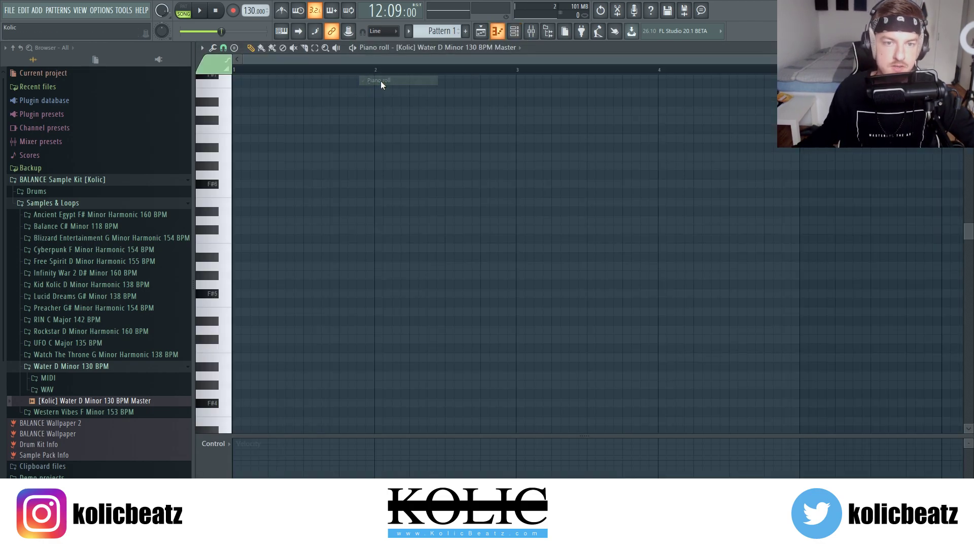
{"action": "left_click", "coordinate": [203, 48]}
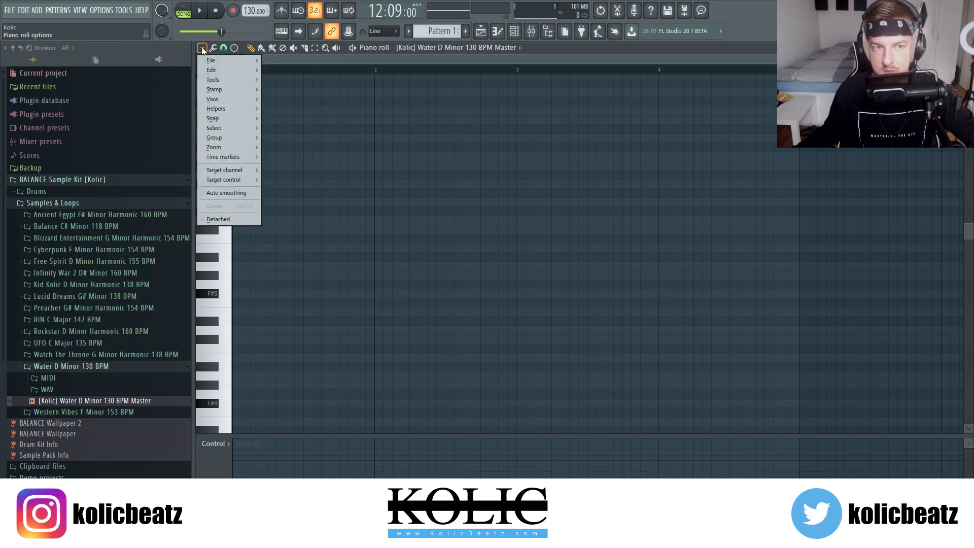
{"action": "mouse_move", "coordinate": [227, 108]}
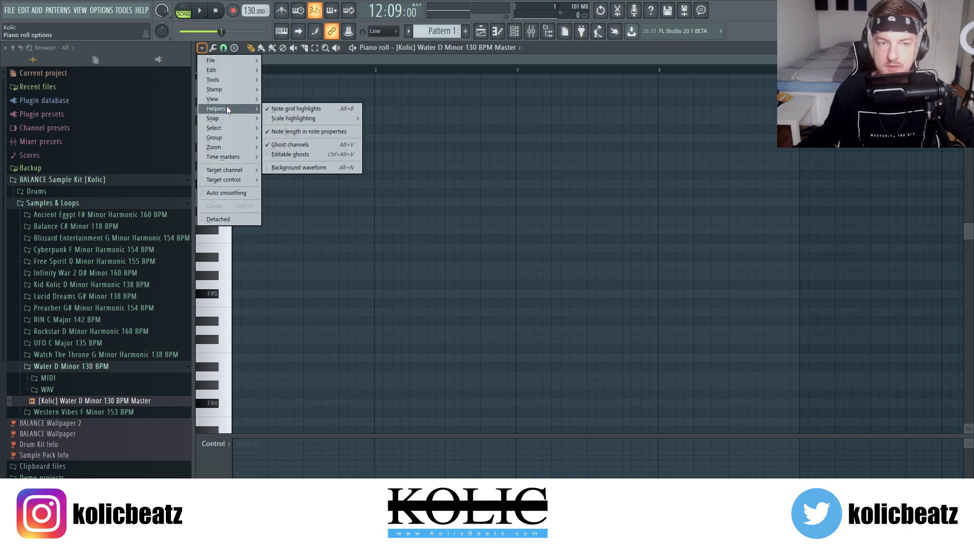
{"action": "mouse_move", "coordinate": [313, 118]}
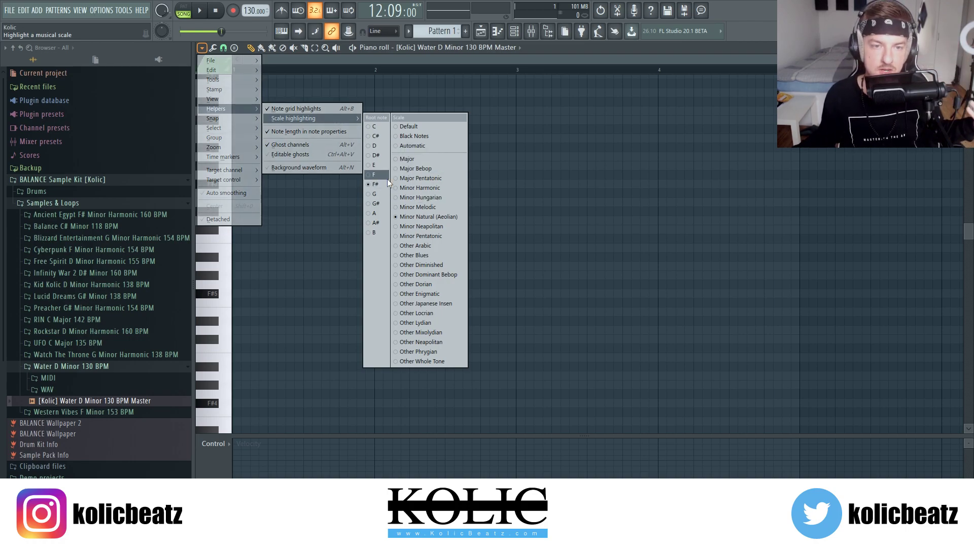
{"action": "left_click", "coordinate": [310, 185]}
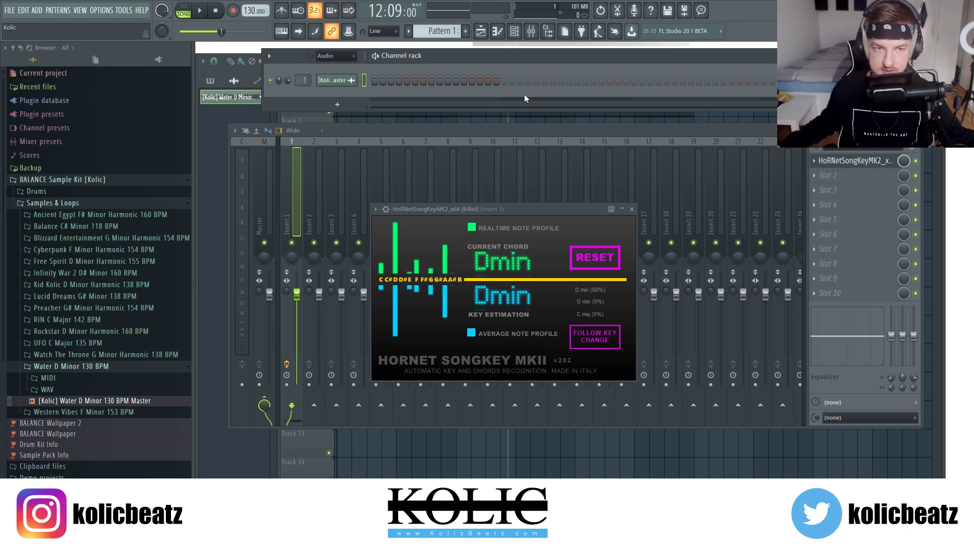
- Set the scale highlighting root note to D in the sample channel's piano roll
{"action": "right_click", "coordinate": [354, 81]}
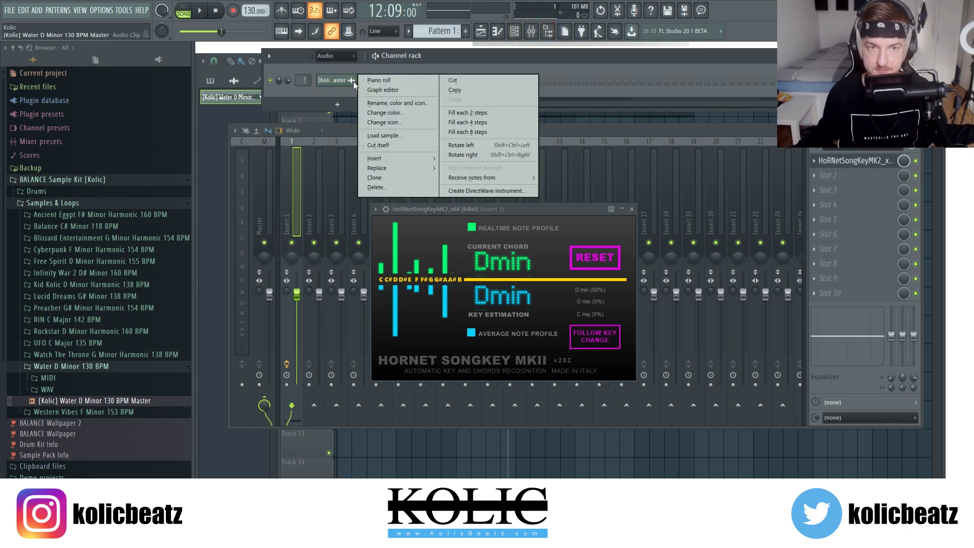
{"action": "left_click", "coordinate": [386, 81]}
{"action": "left_click", "coordinate": [203, 46]}
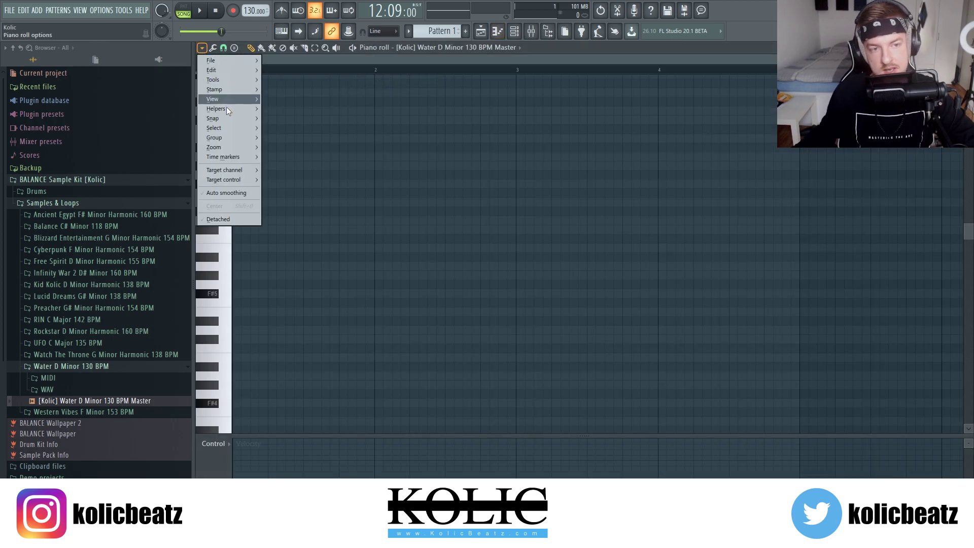
{"action": "mouse_move", "coordinate": [239, 107]}
{"action": "mouse_move", "coordinate": [299, 118]}
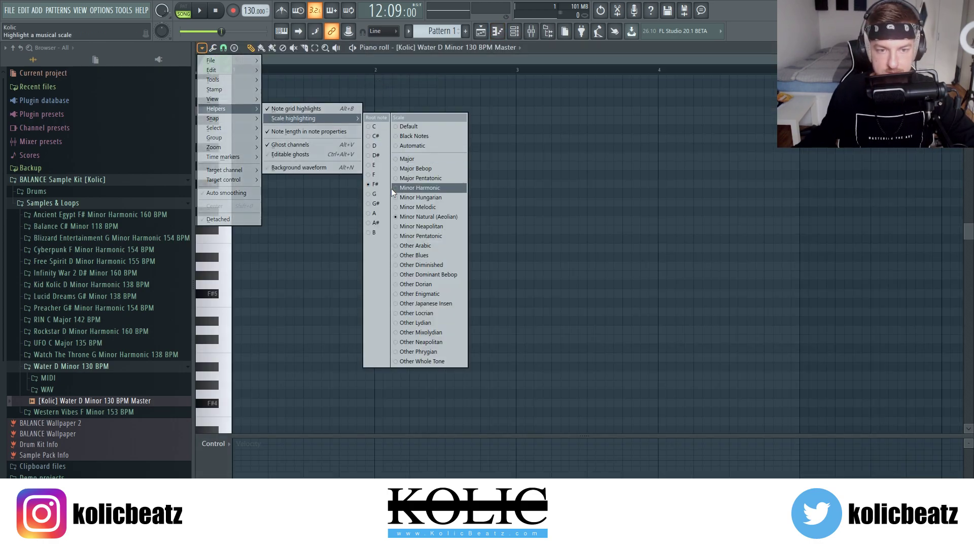
{"action": "left_click", "coordinate": [376, 146]}
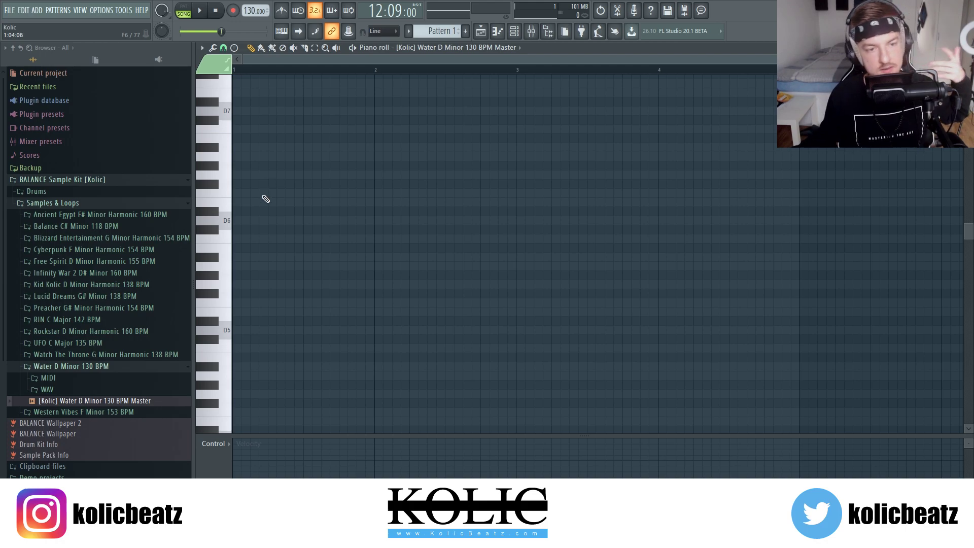